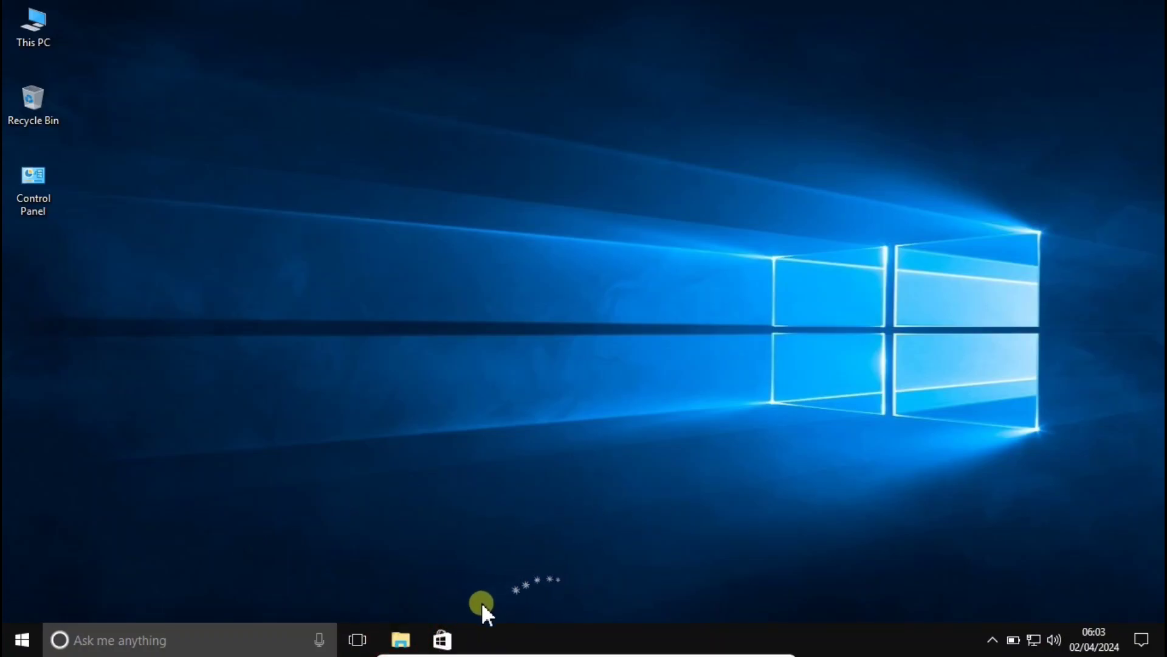
pyautogui.moveTo(398, 638)
pyautogui.mouseDown()
pyautogui.moveTo(480, 650)
pyautogui.moveTo(400, 643)
pyautogui.mouseUp()
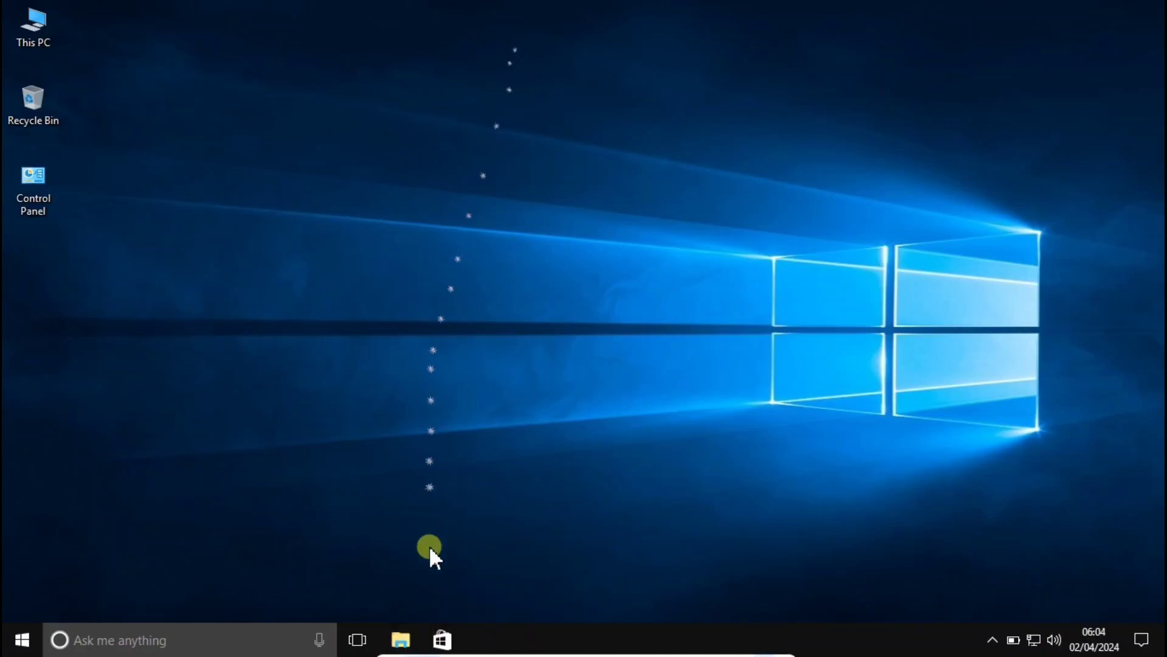
pyautogui.click(465, 337)
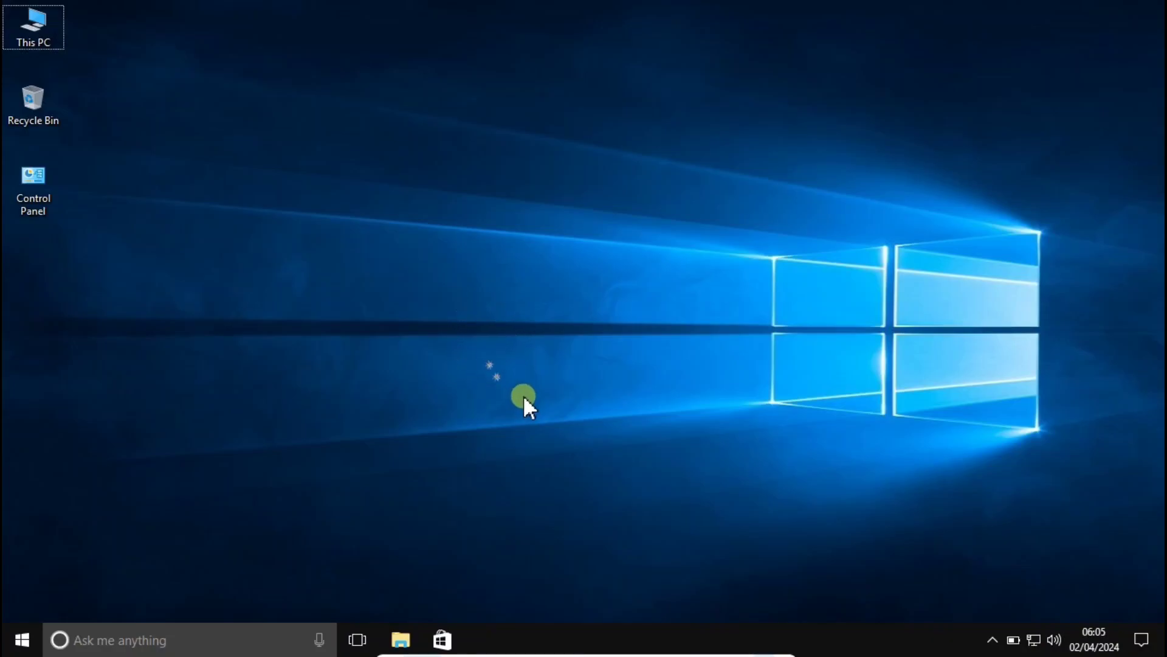
# Open Task Manager from the taskbar, switch it to the detailed view, and close it
pyautogui.rightClick(850, 646)
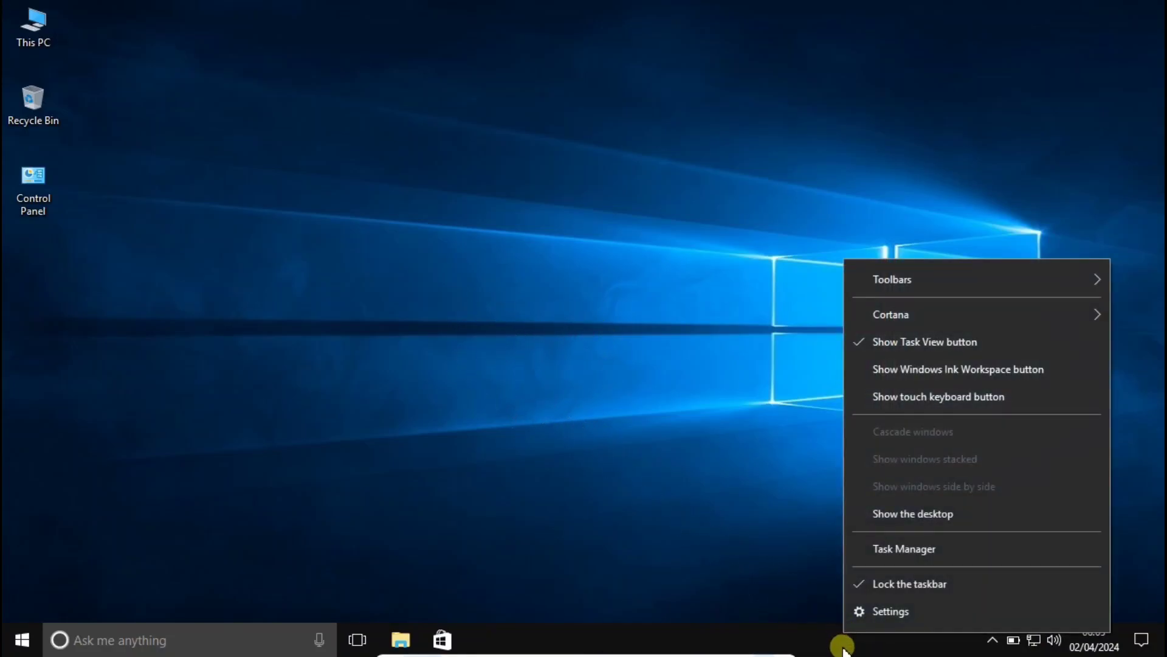
pyautogui.click(949, 547)
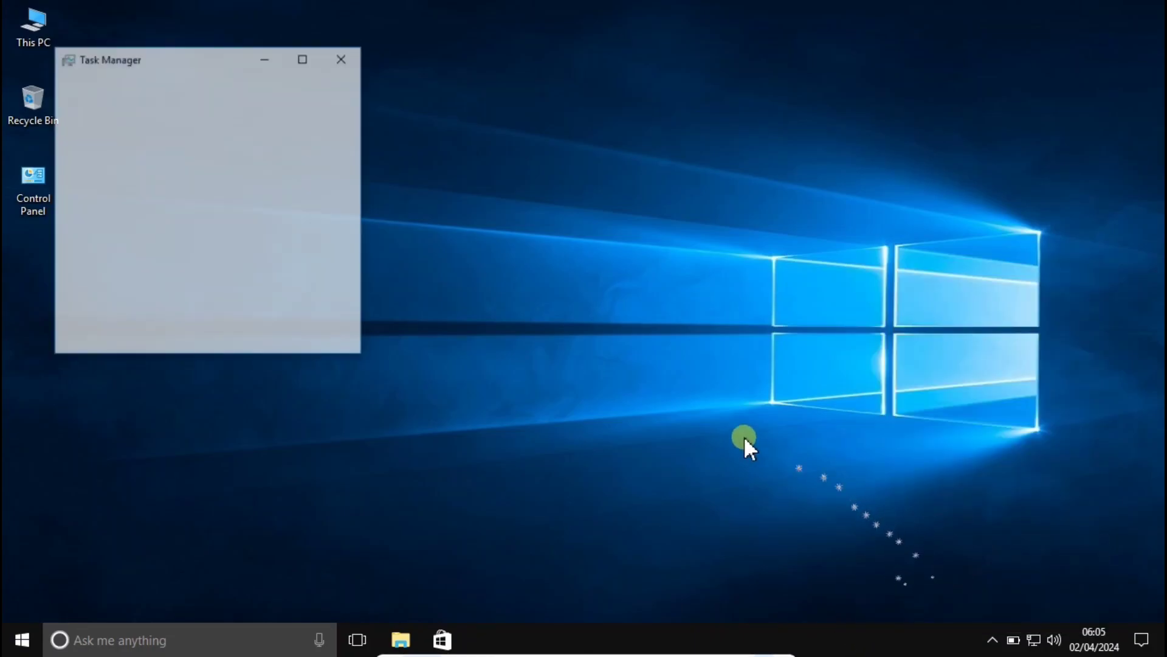
pyautogui.moveTo(208, 64); pyautogui.dragTo(586, 142)
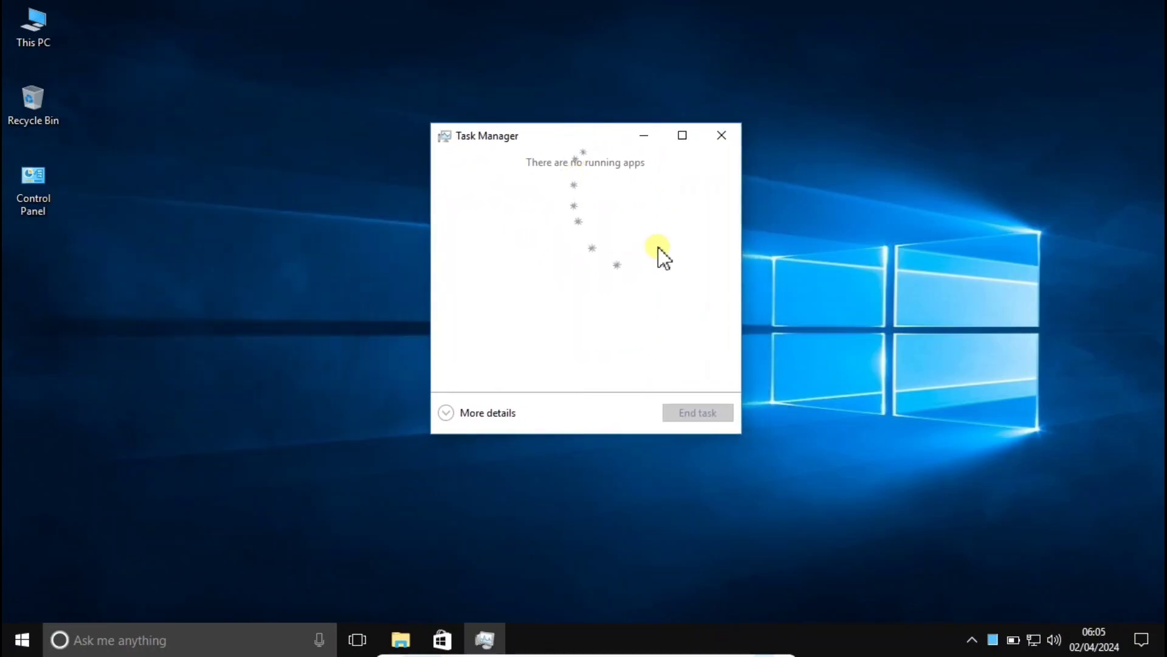
pyautogui.click(448, 416)
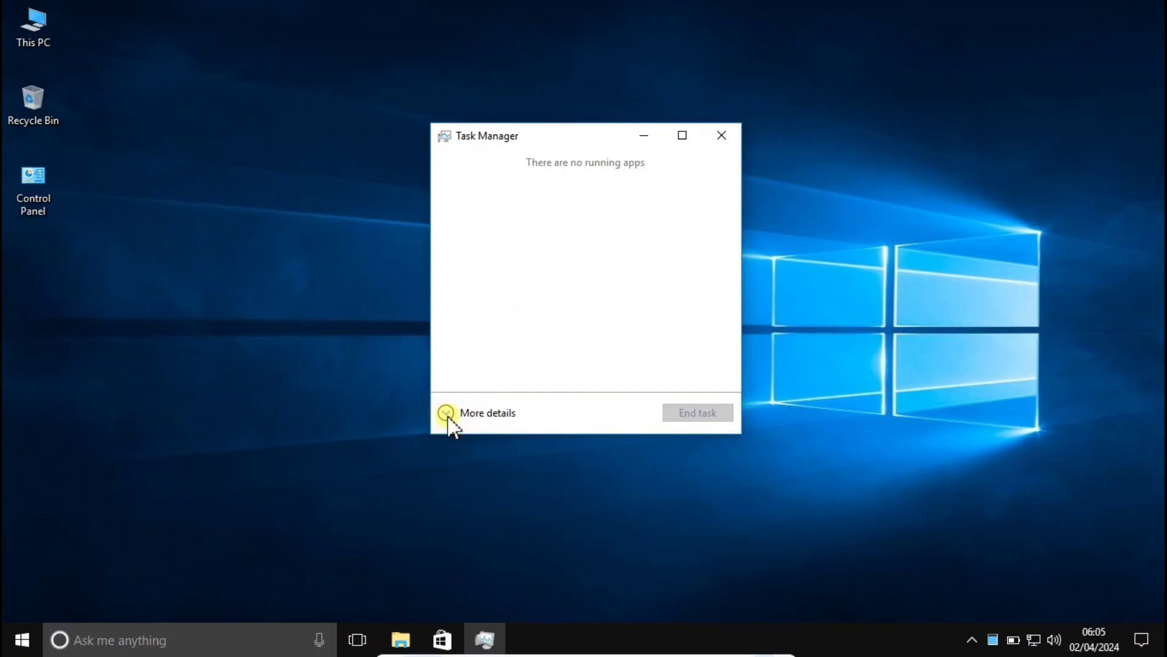
pyautogui.moveTo(665, 146); pyautogui.dragTo(609, 54)
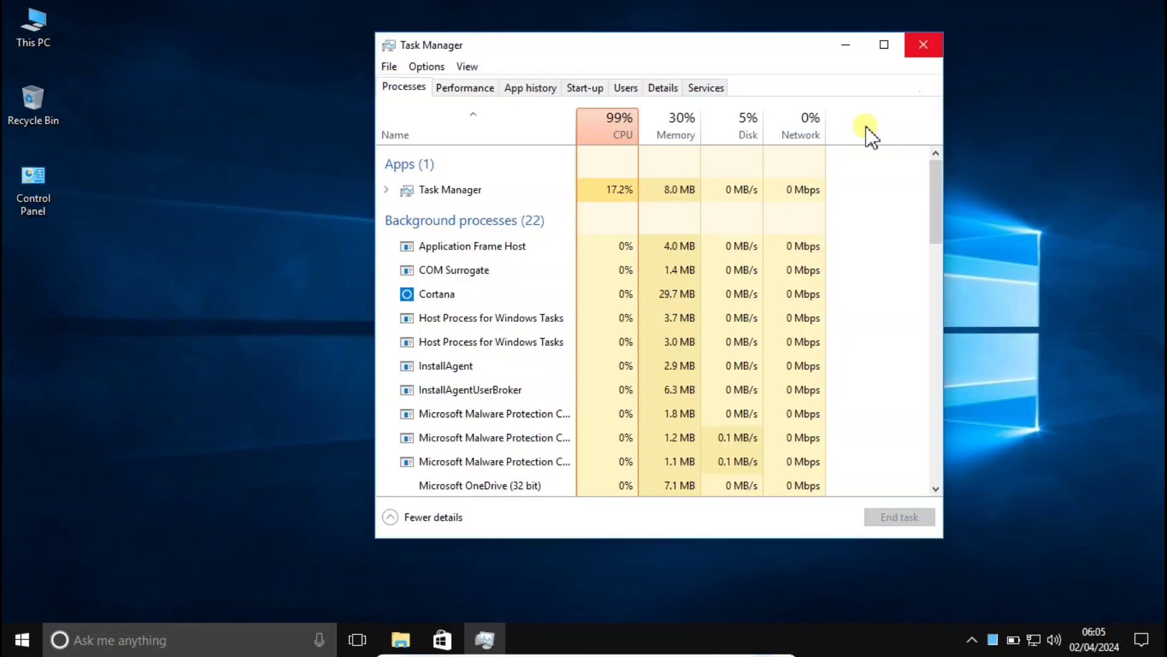
pyautogui.click(881, 109)
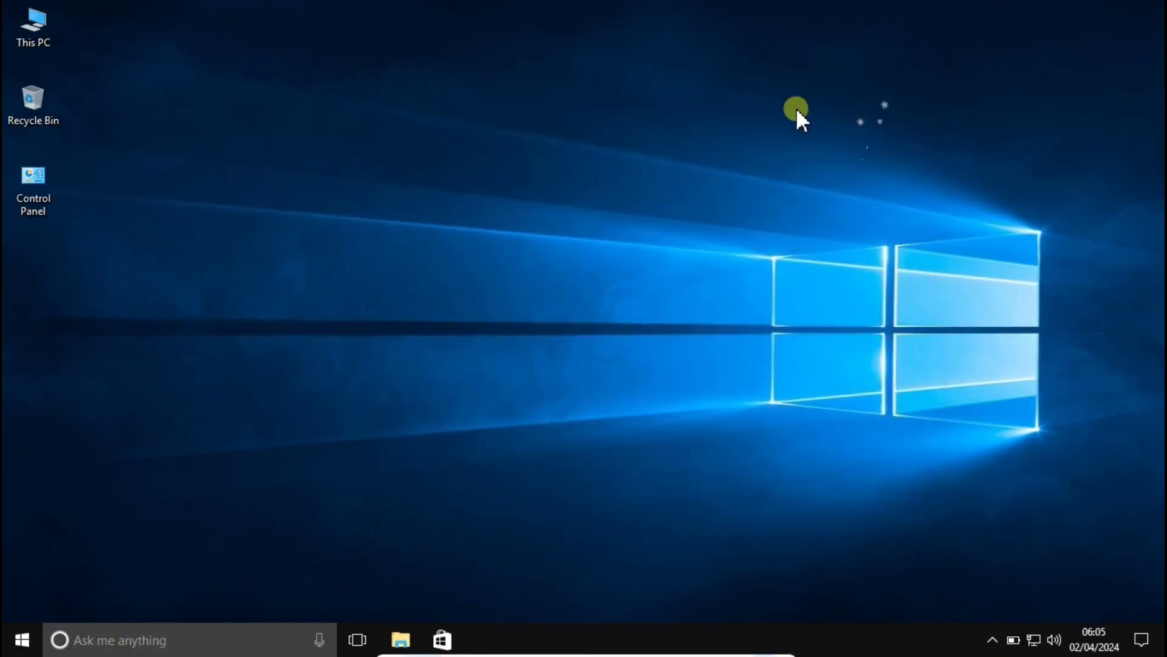
# Reopen Task Manager and end the Windows Explorer process
pyautogui.click(606, 292)
pyautogui.hotkey('ctrl', 'shift', 'esc')
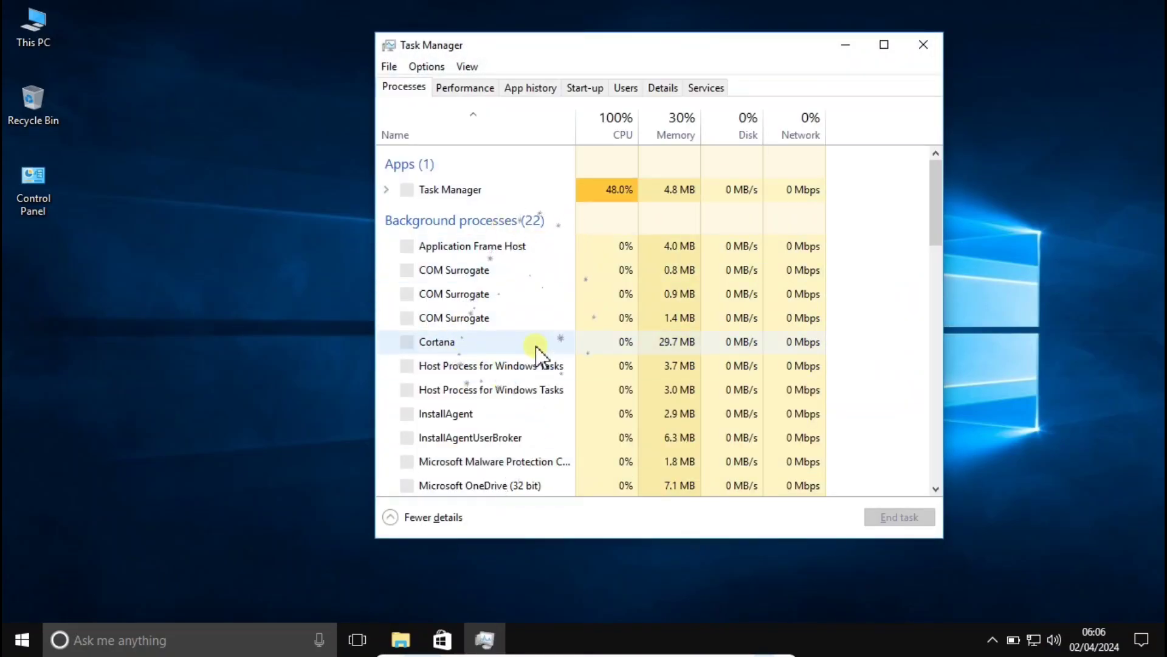
pyautogui.moveTo(642, 56); pyautogui.dragTo(595, 58)
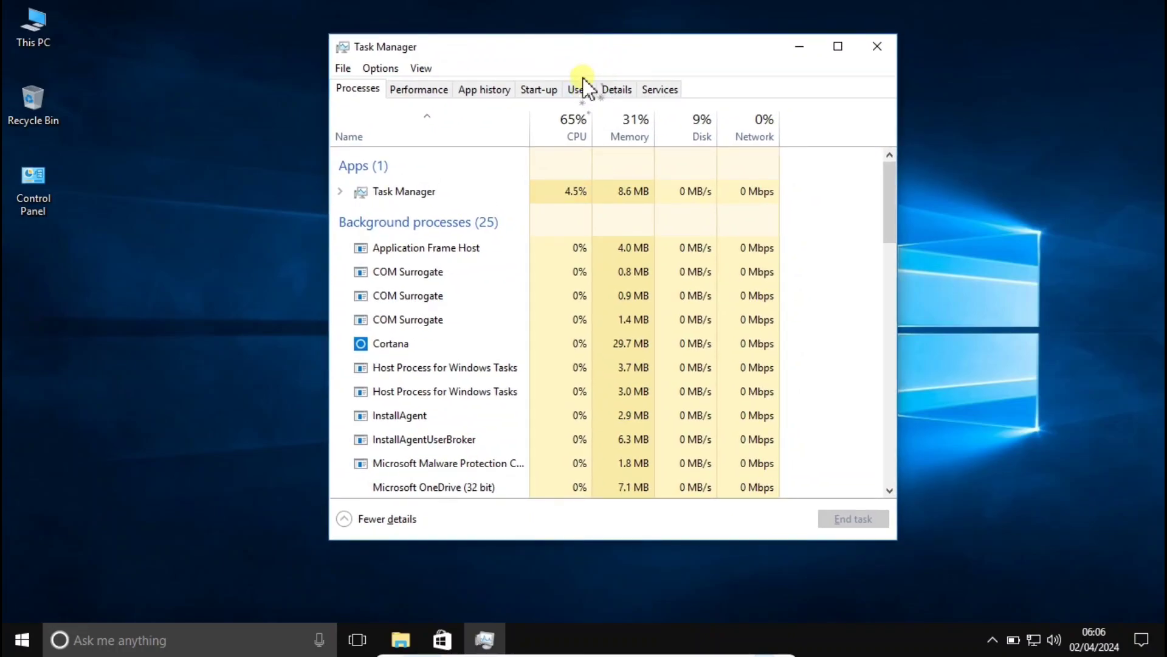
pyautogui.moveTo(889, 195); pyautogui.dragTo(918, 439)
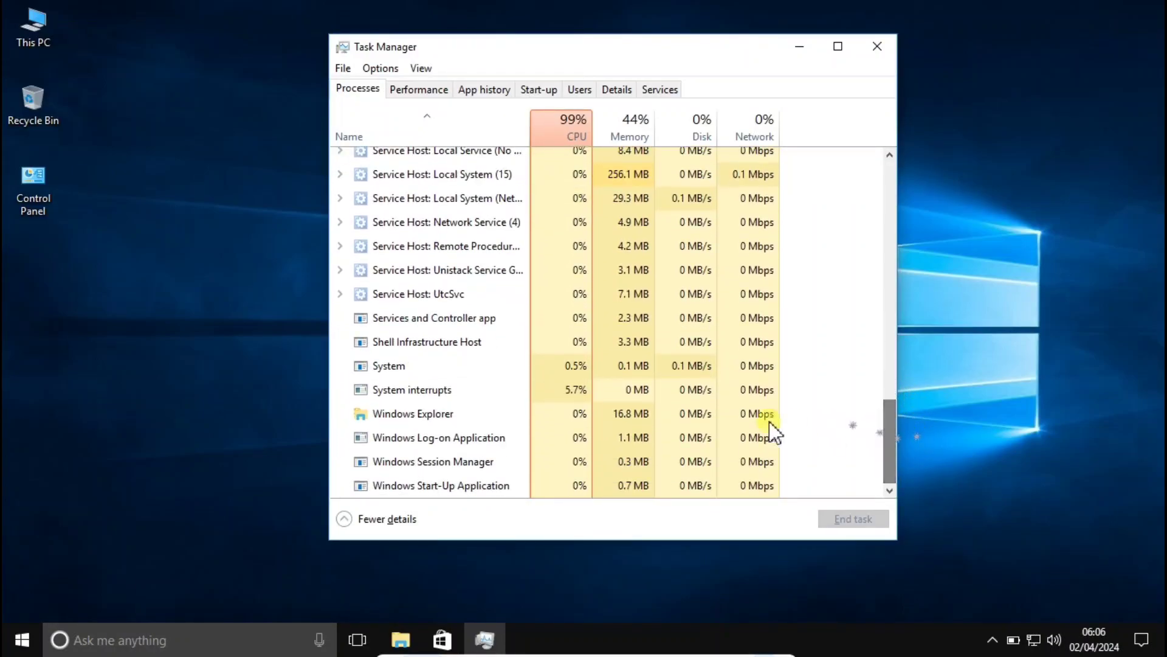
pyautogui.click(431, 414)
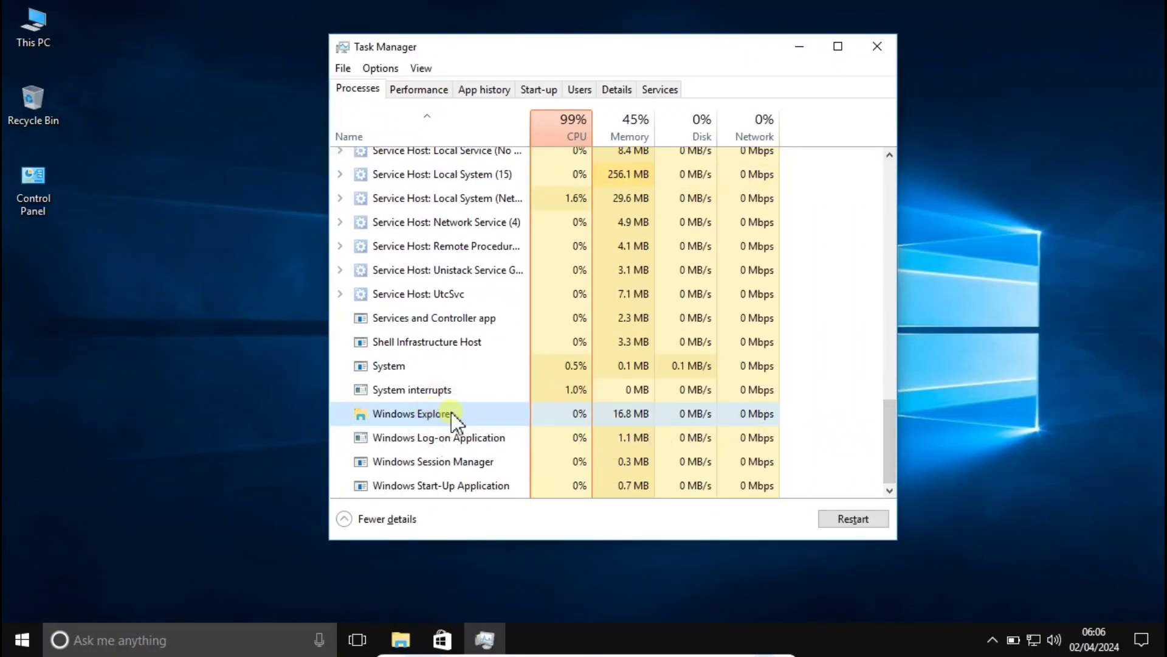
pyautogui.rightClick(444, 416)
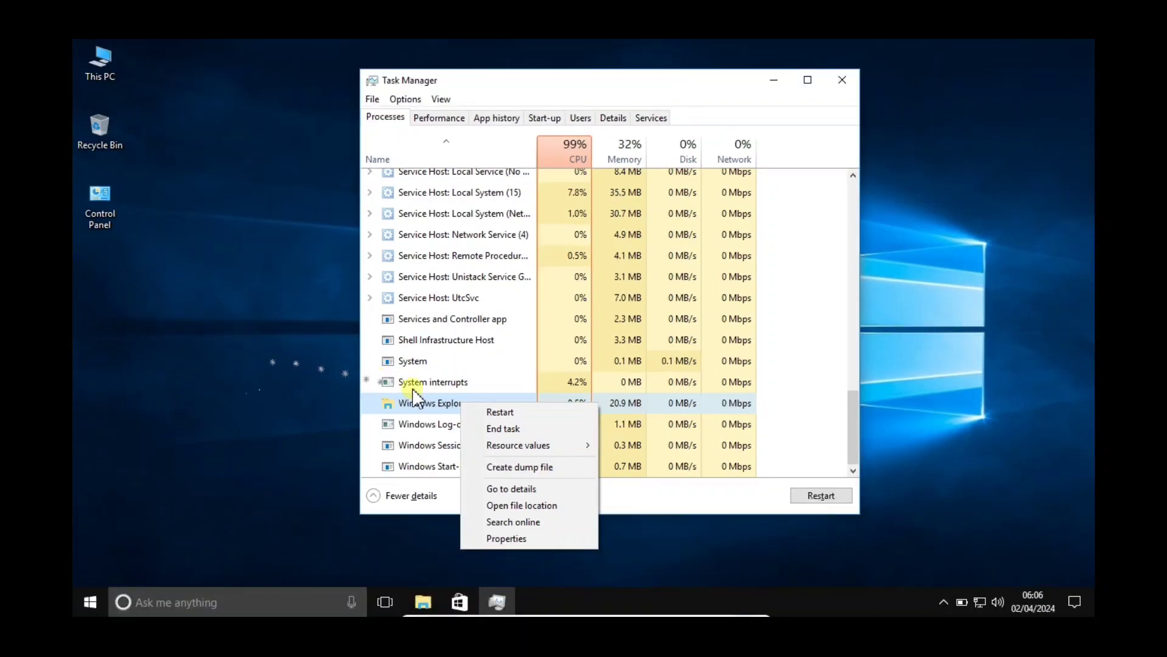
pyautogui.click(507, 429)
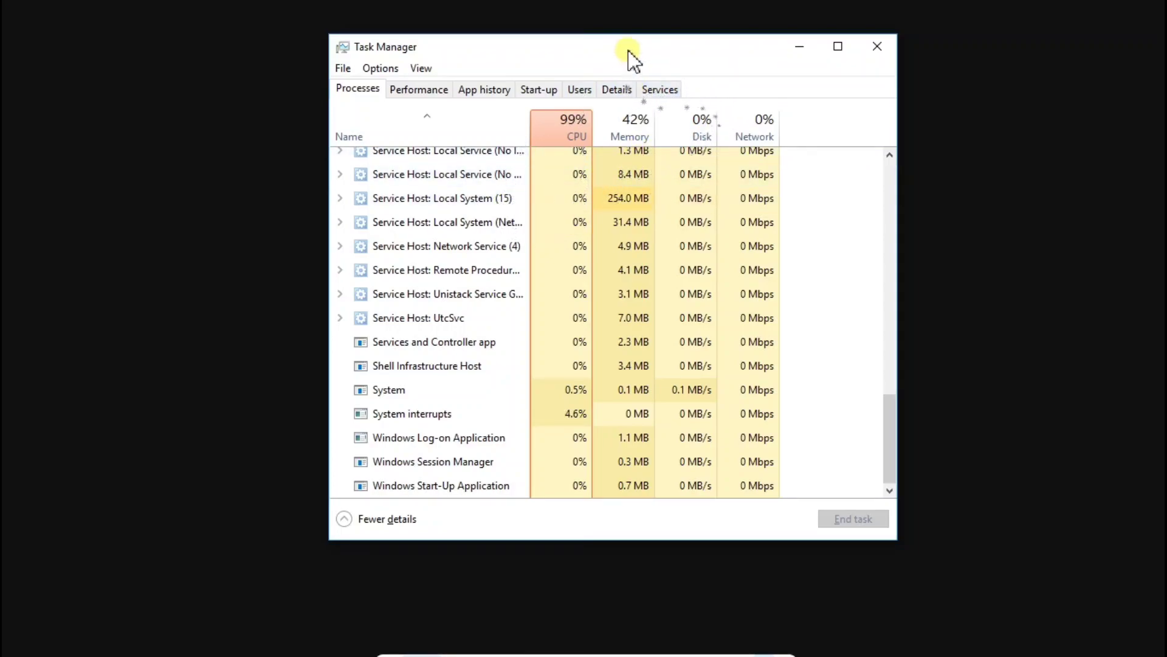
# Run a new task from Task Manager for Explorer.exe with administrative privileges
pyautogui.moveTo(626, 45)
pyautogui.mouseDown()
pyautogui.moveTo(705, 61)
pyautogui.moveTo(587, 80)
pyautogui.mouseUp()
pyautogui.click(651, 59)
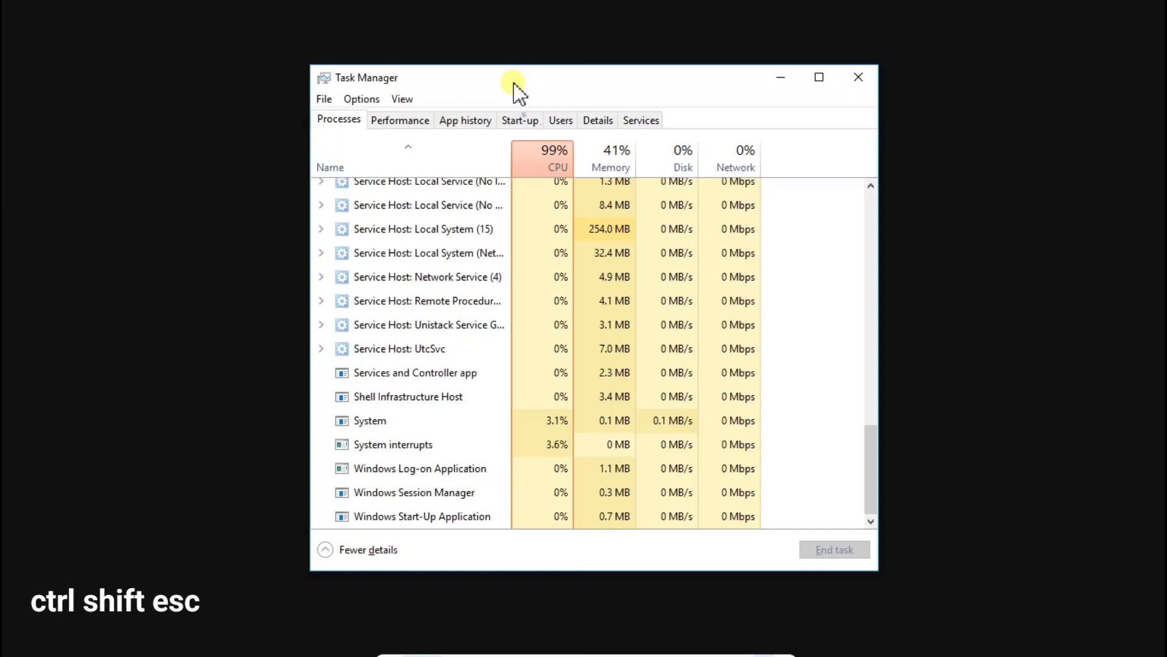
pyautogui.click(324, 102)
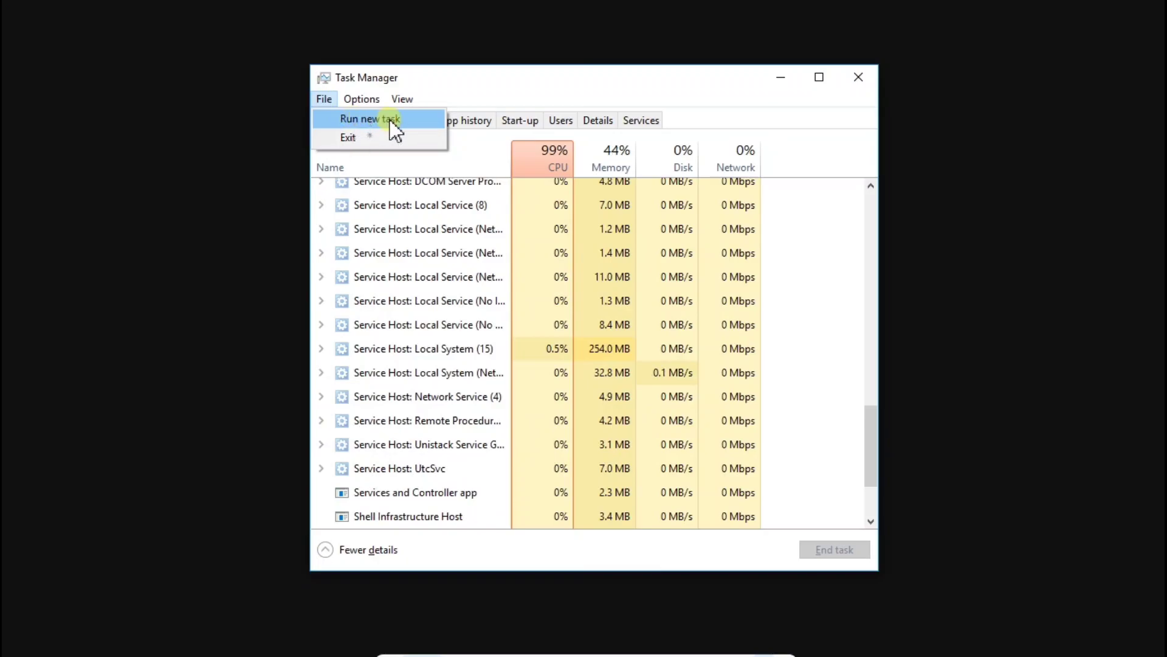
pyautogui.click(414, 120)
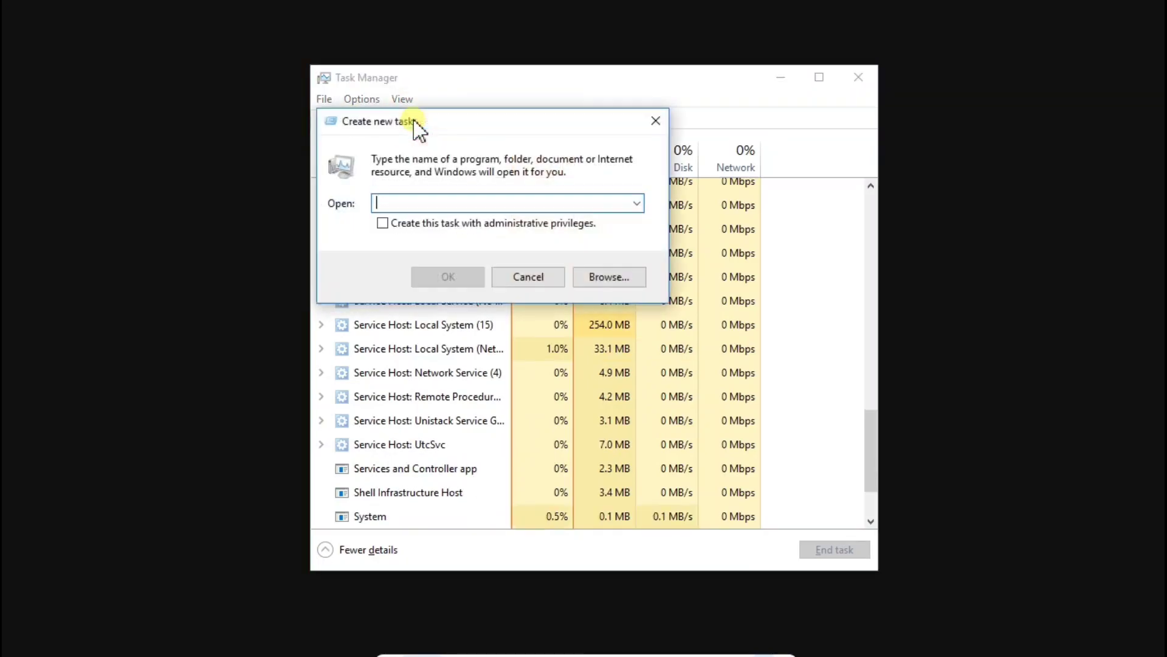
pyautogui.click(404, 200)
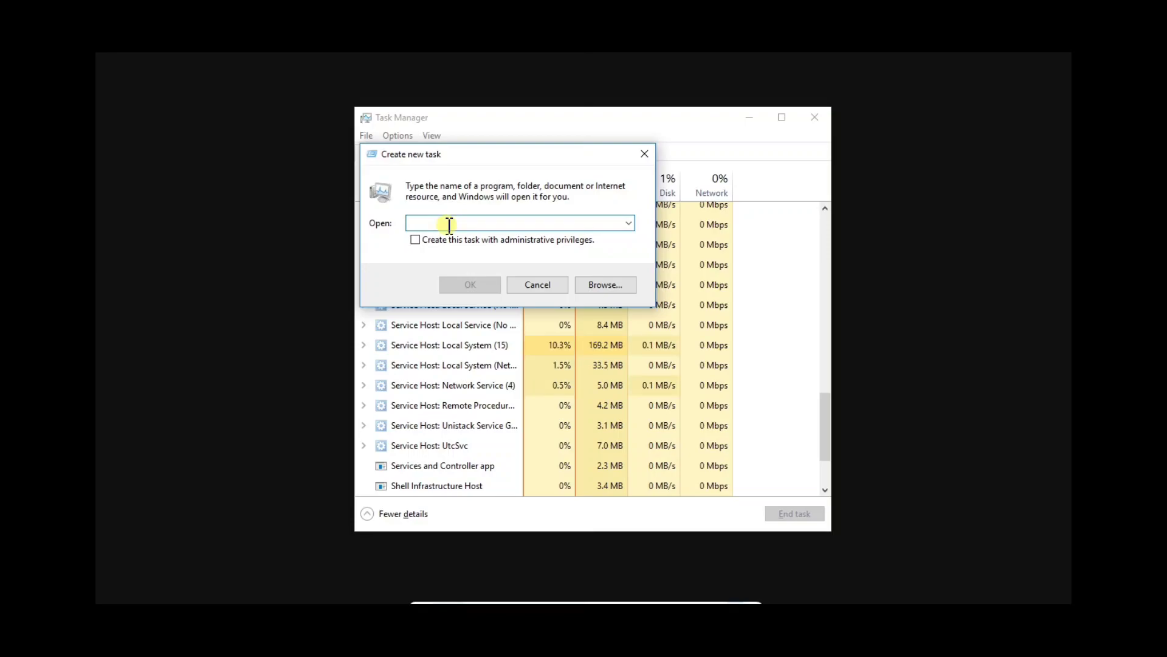
pyautogui.write('E')
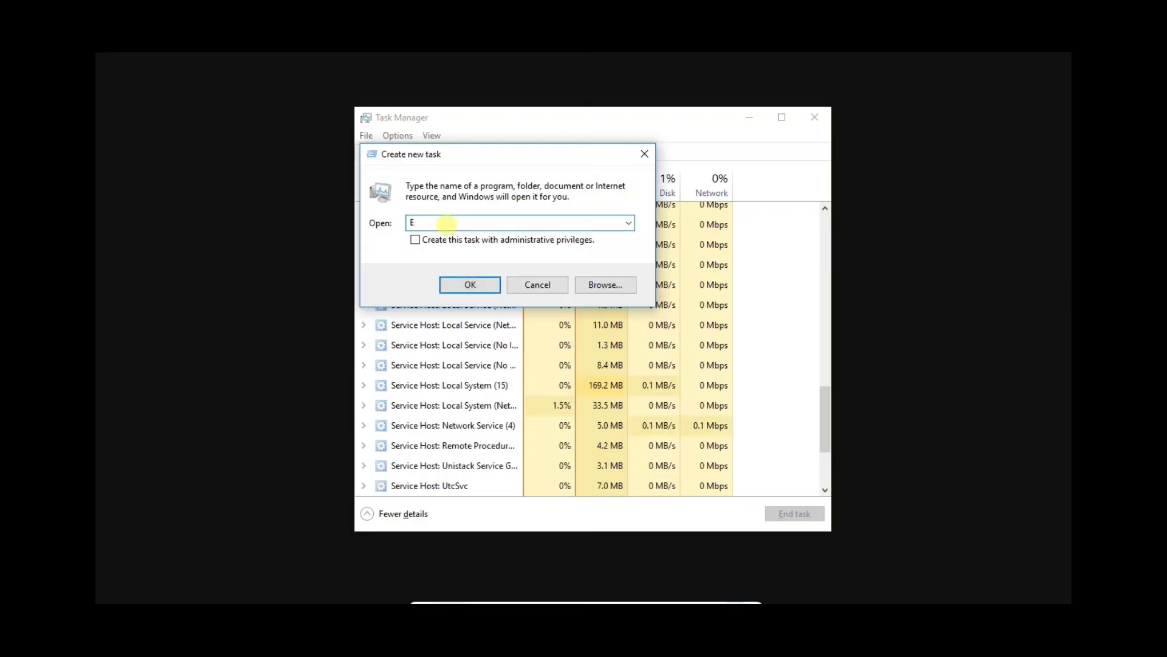
pyautogui.write('xplorer.exe')
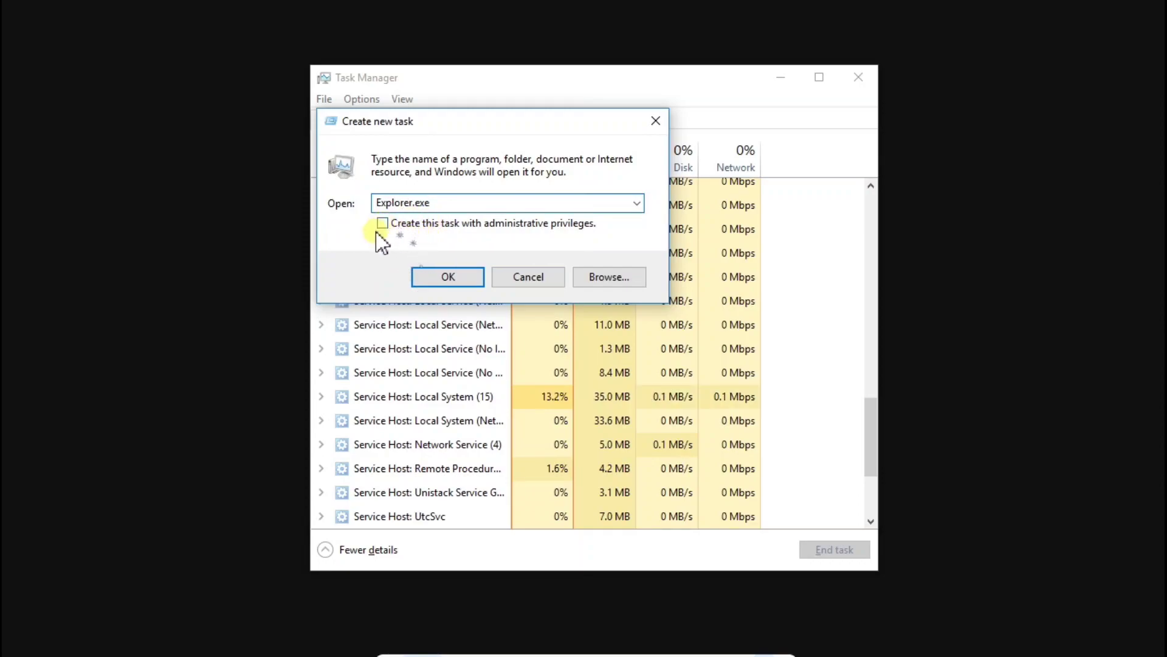
pyautogui.click(382, 223)
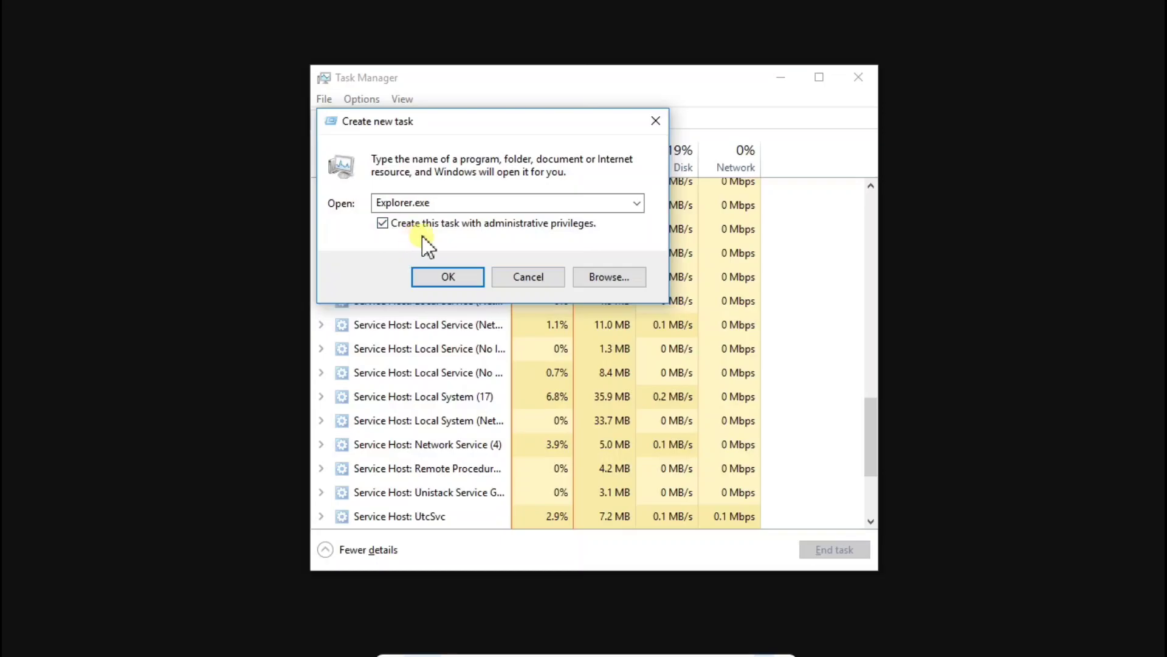
pyautogui.click(448, 276)
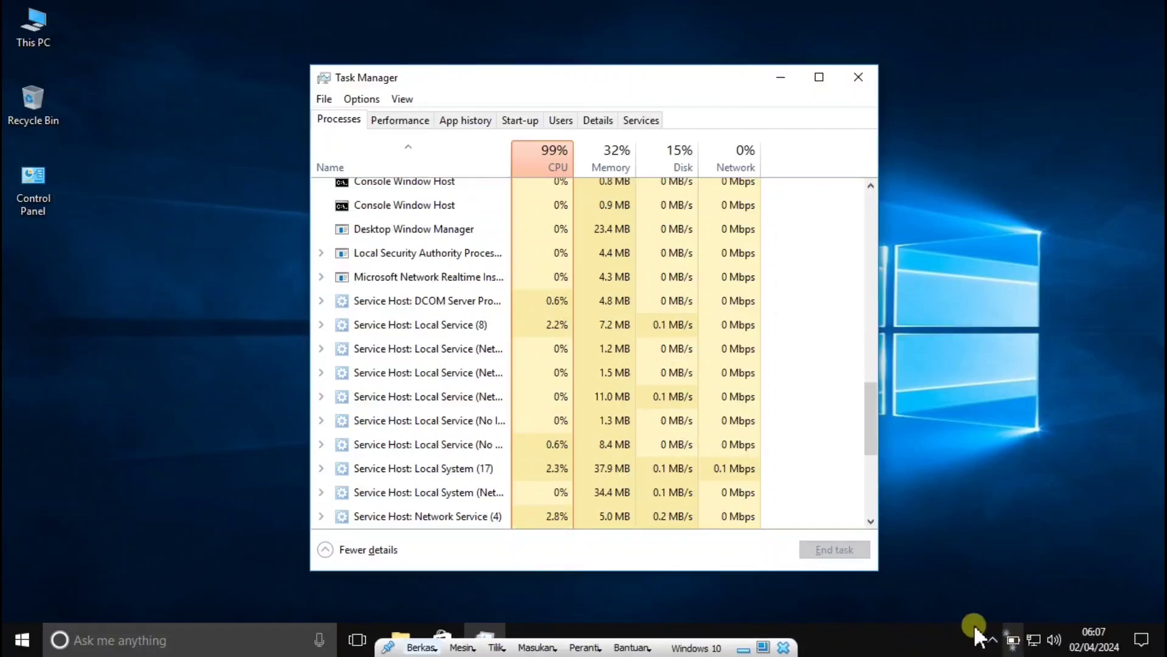
# Disable Microsoft OneDrive as a start-up program and close Task Manager
pyautogui.click(511, 125)
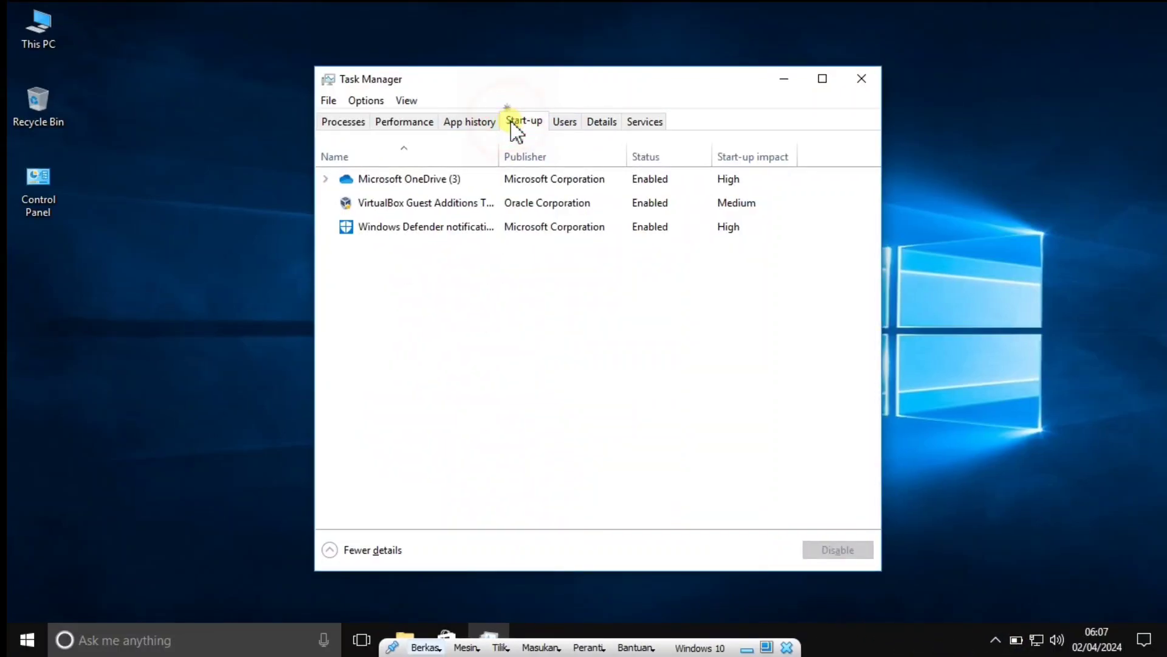
pyautogui.click(433, 183)
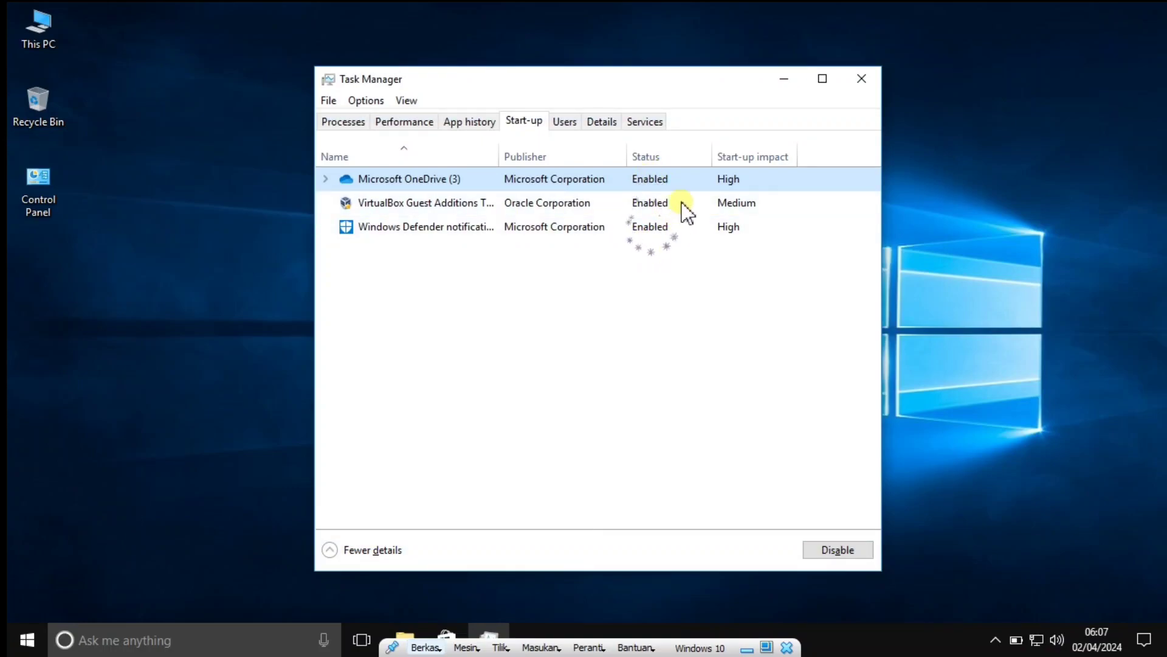
pyautogui.rightClick(649, 180)
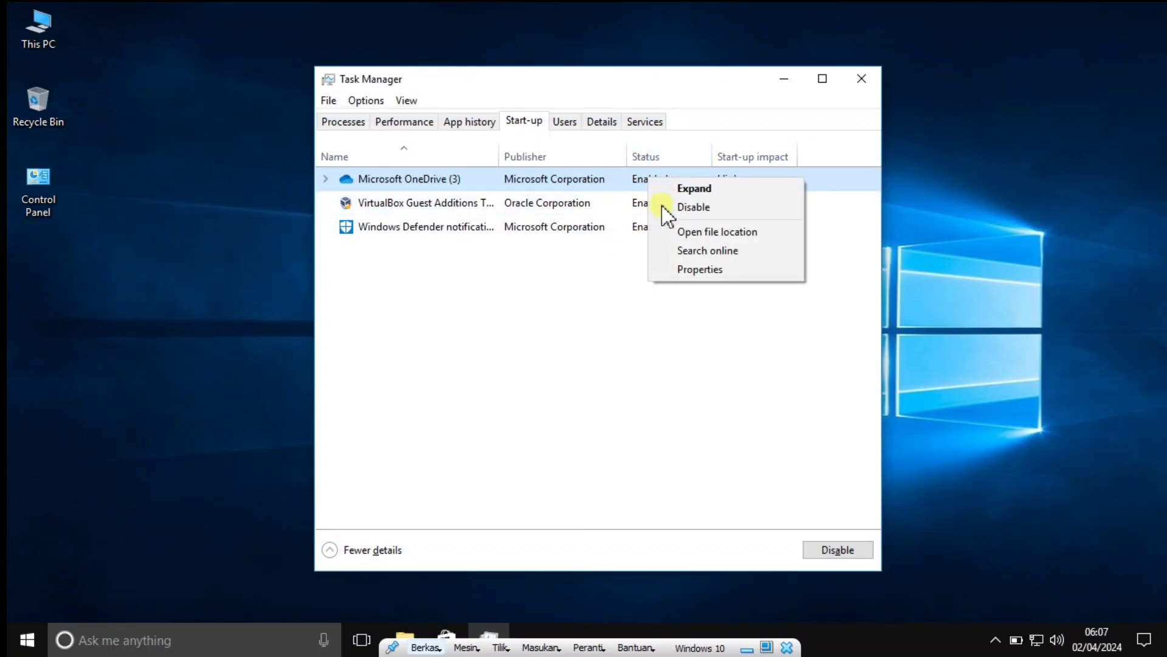
pyautogui.click(727, 209)
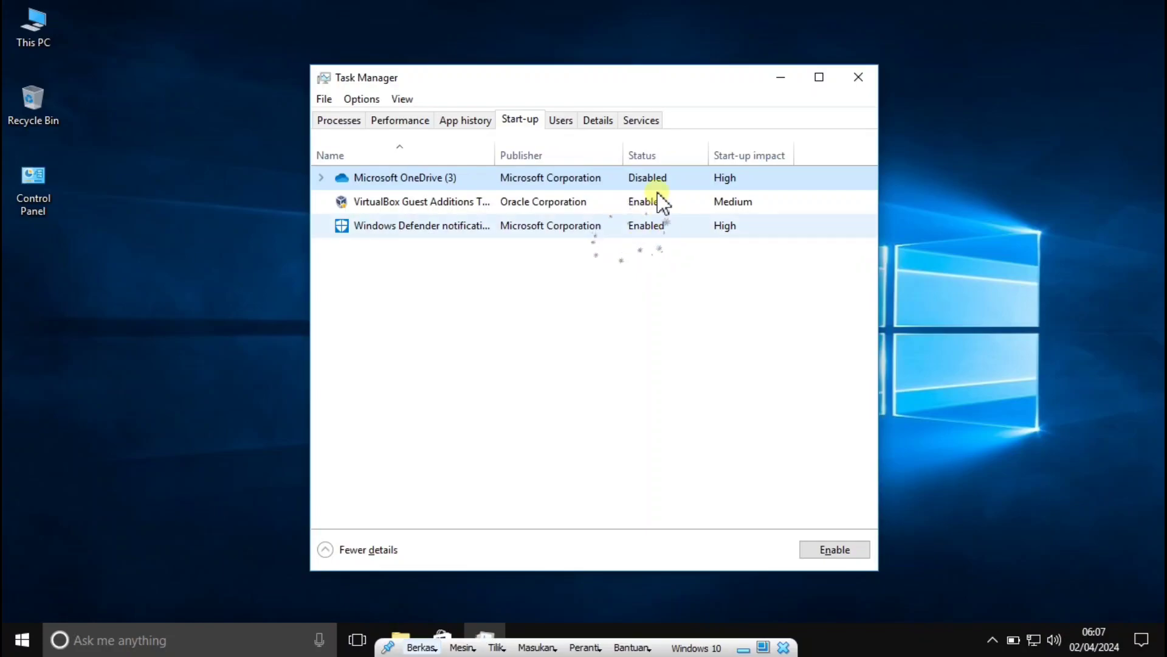
pyautogui.click(857, 79)
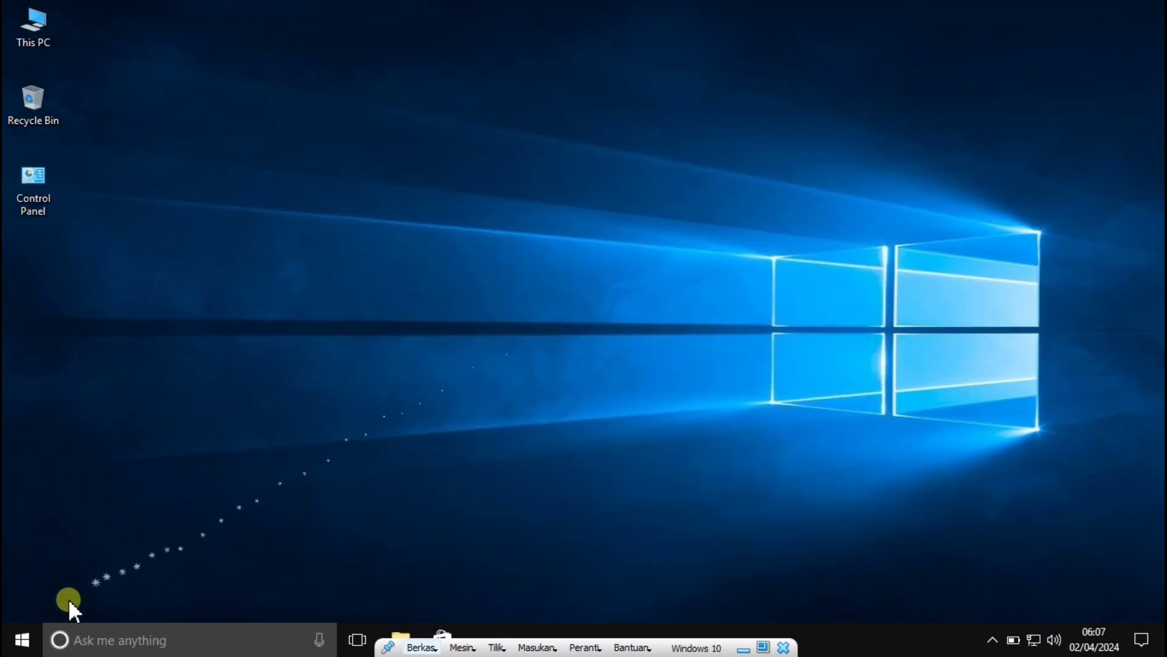
# Check that the Start menu's app list scrolls and that Windows Settings opens, closing Settings again
pyautogui.click(26, 639)
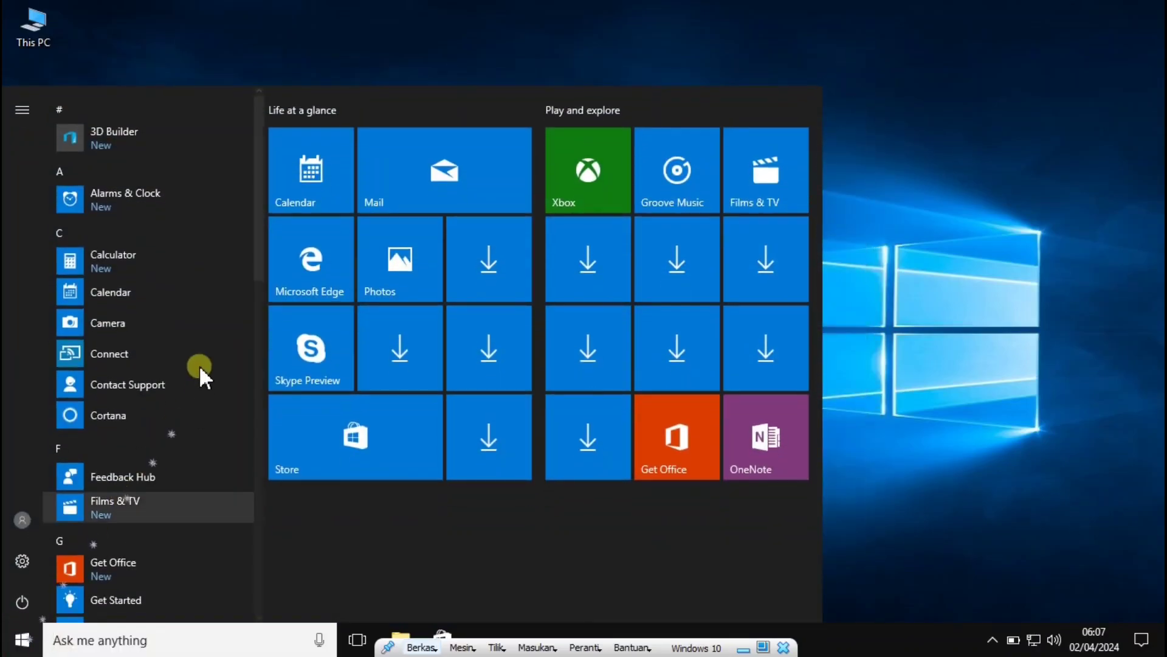
pyautogui.scroll(-5, 135, 486)
pyautogui.scroll(5, 135, 487)
pyautogui.scroll(-8, 135, 487)
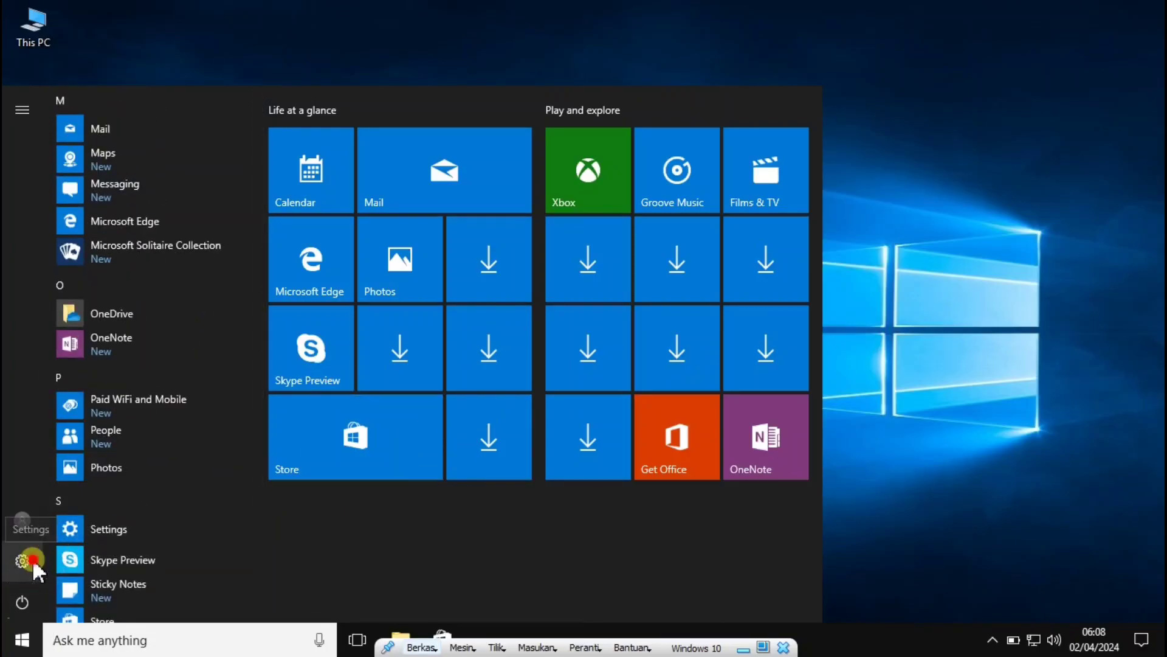
pyautogui.click(23, 560)
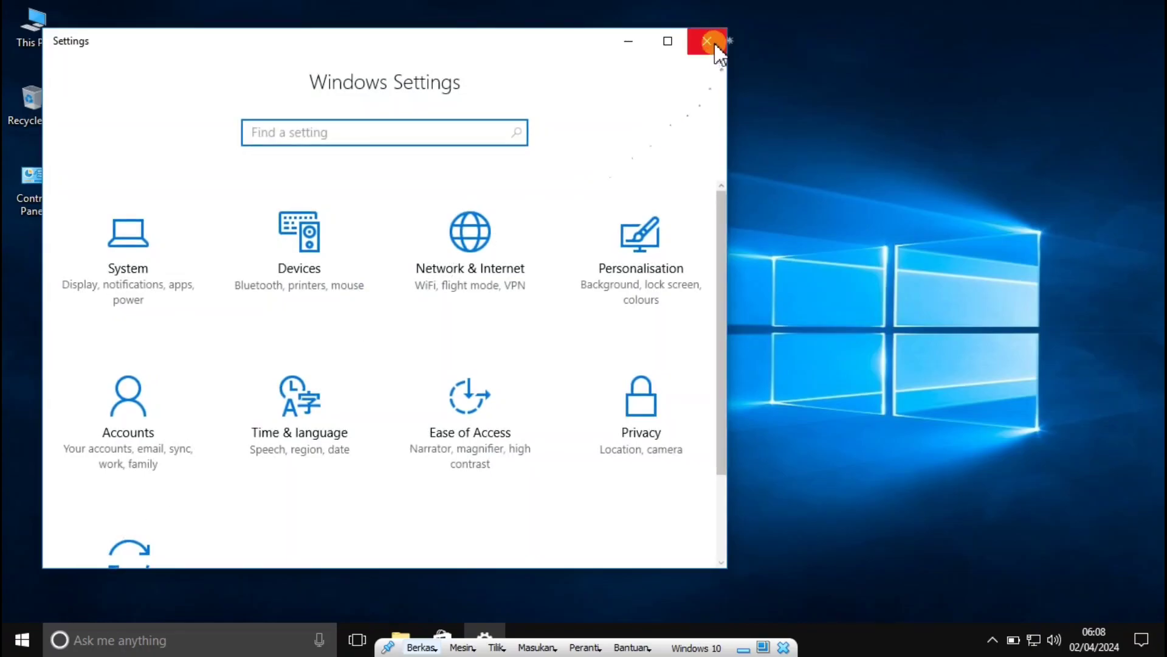
pyautogui.click(709, 41)
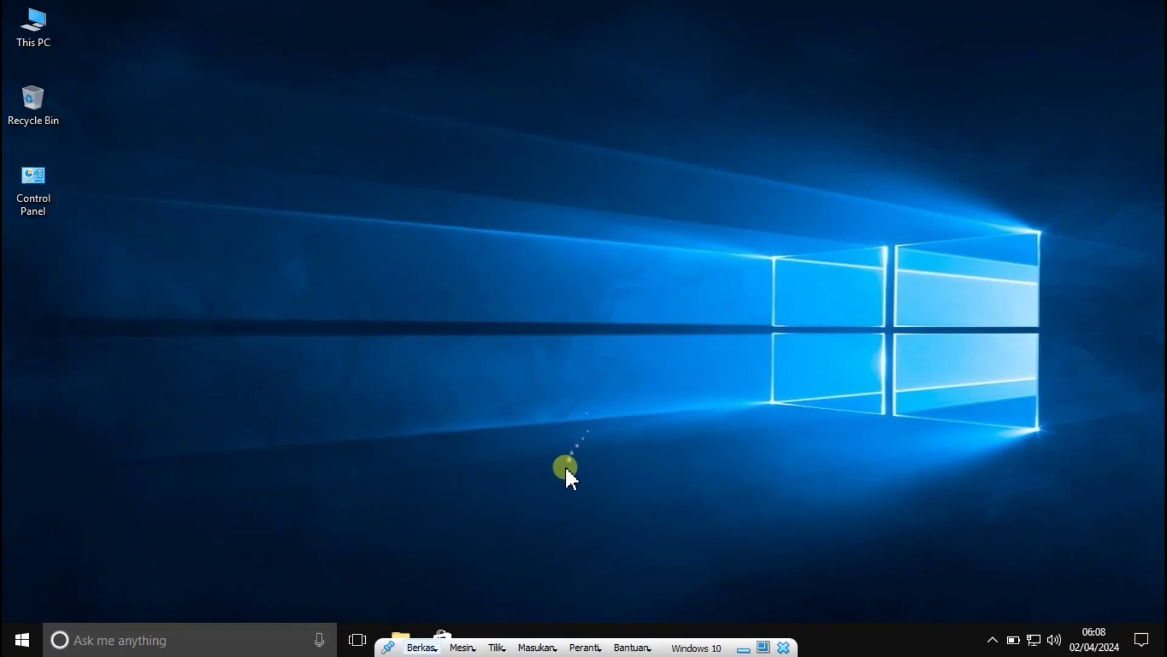
# Open File Explorer to view the folders and drives in This PC, and close the window
pyautogui.click(560, 646)
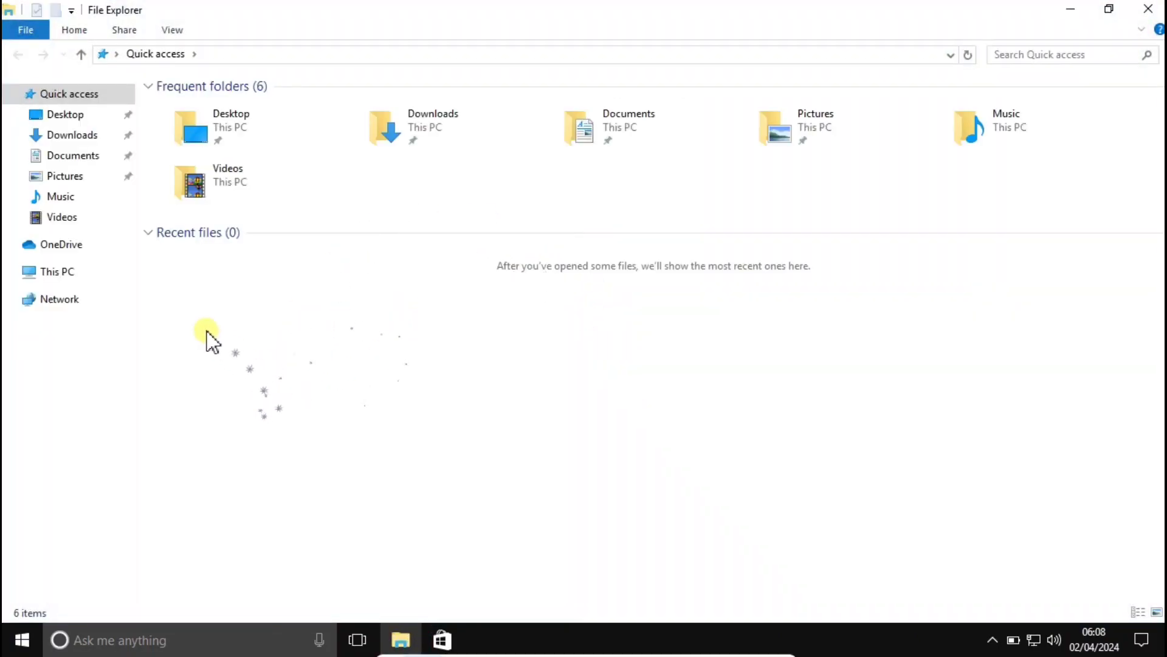
pyautogui.click(70, 273)
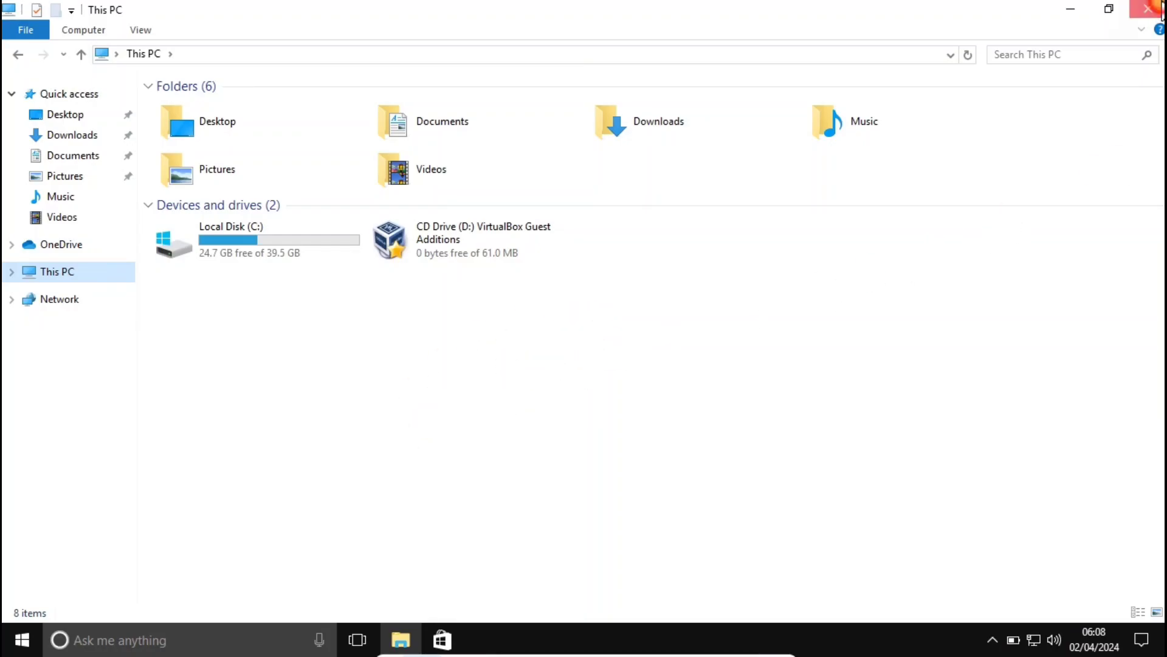
pyautogui.click(1149, 10)
# Refresh the desktop twice
pyautogui.rightClick(595, 225)
pyautogui.click(639, 274)
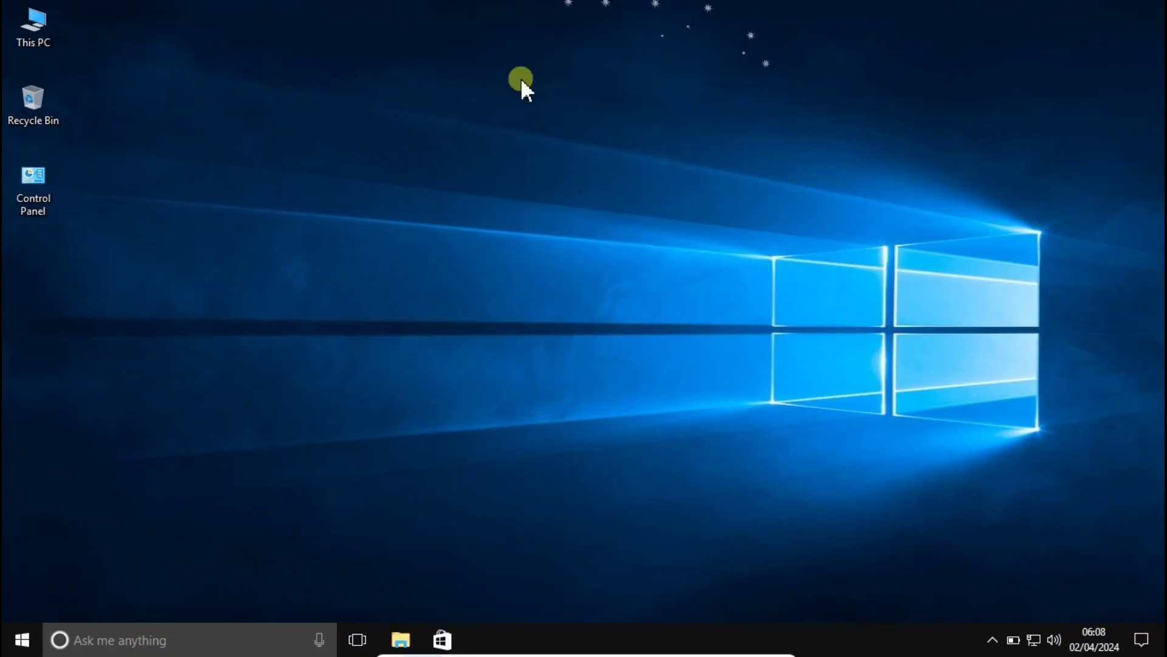
pyautogui.rightClick(572, 254)
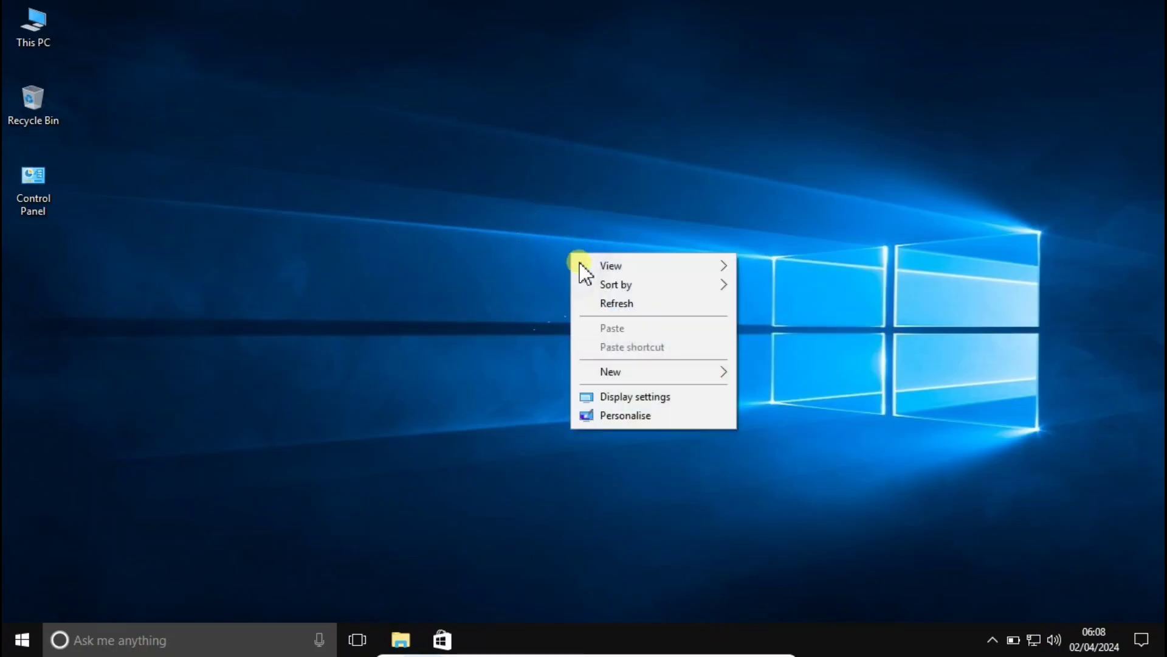
pyautogui.click(609, 302)
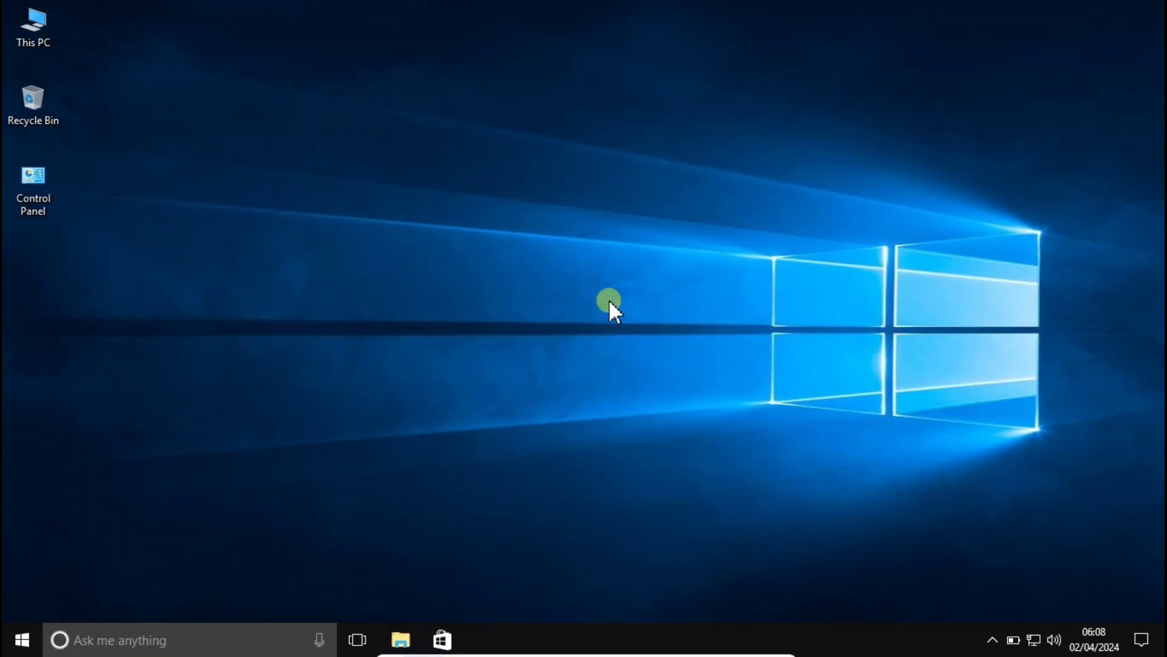